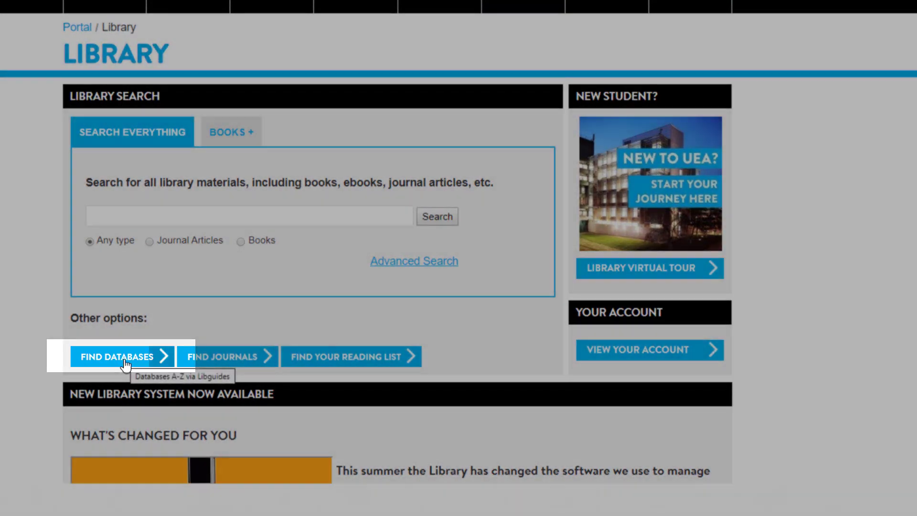
# Step: Search the A-Z Databases list for 'scopus' and open the Scopus result
pyautogui.click(126, 367)
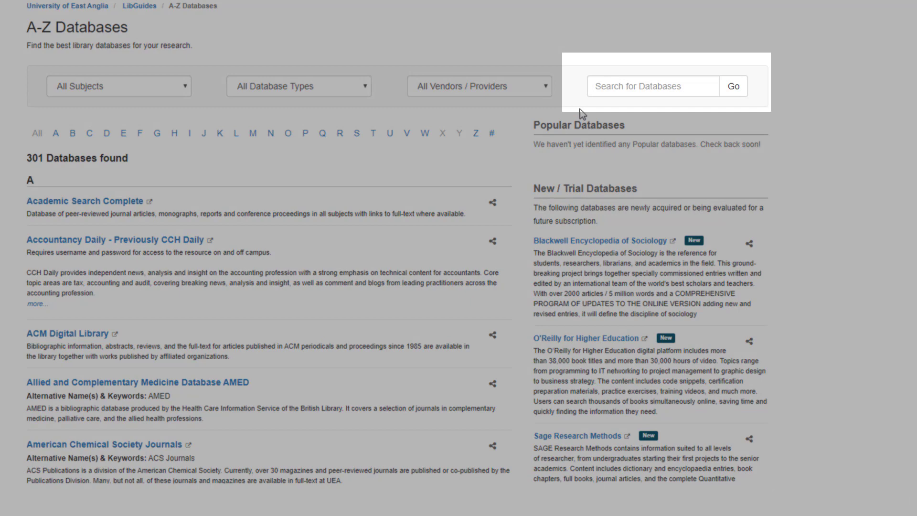
pyautogui.click(609, 86)
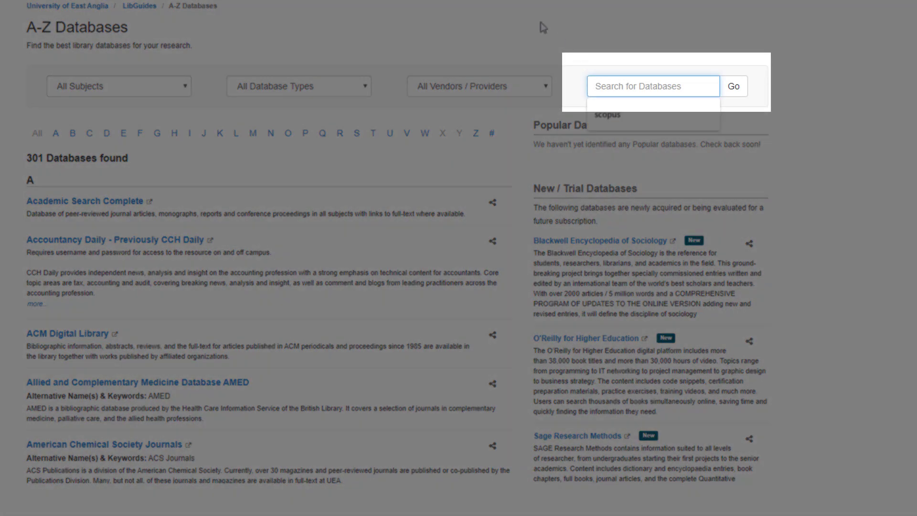
pyautogui.write('scopus')
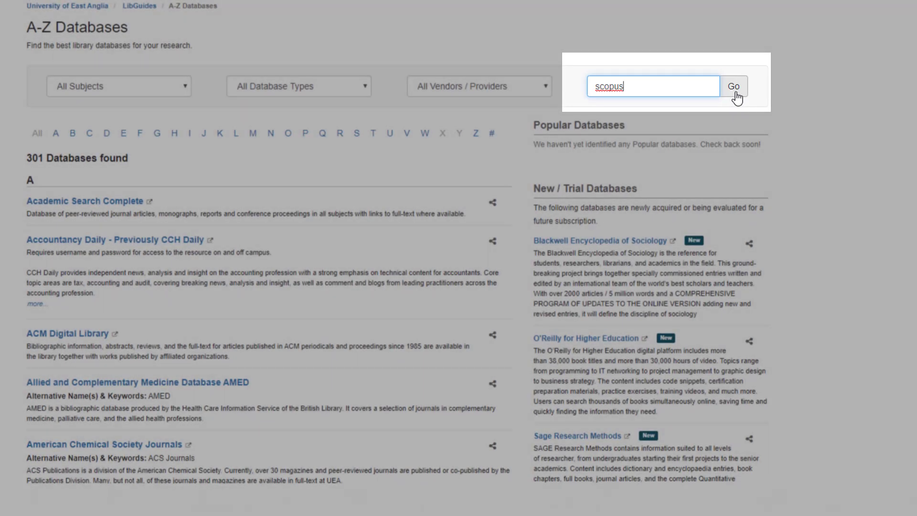
pyautogui.click(736, 96)
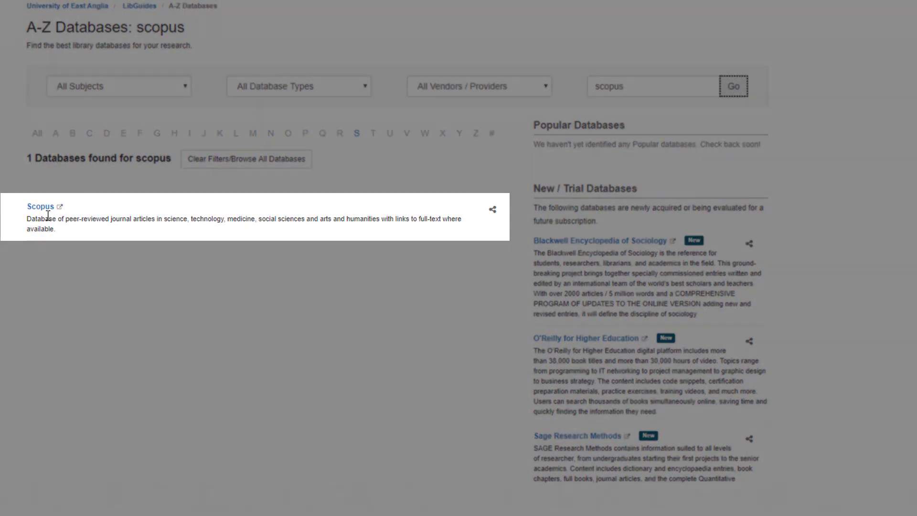
pyautogui.click(45, 209)
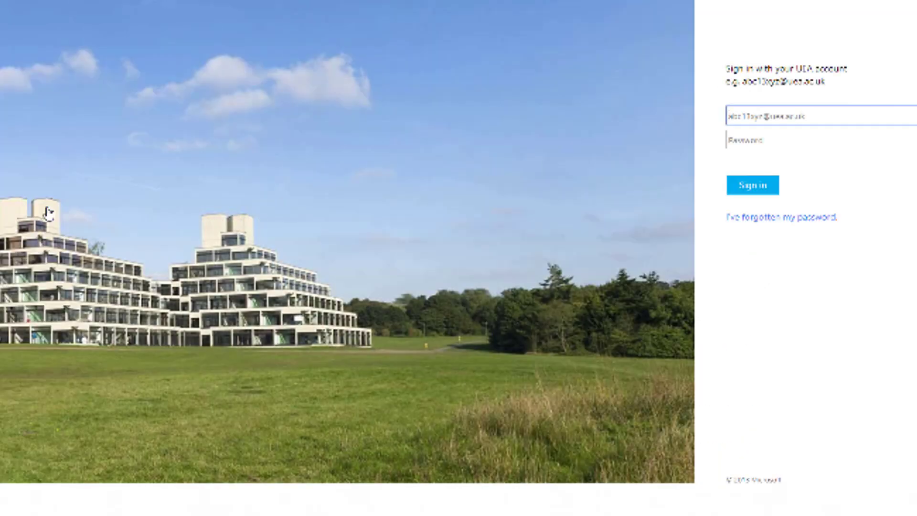
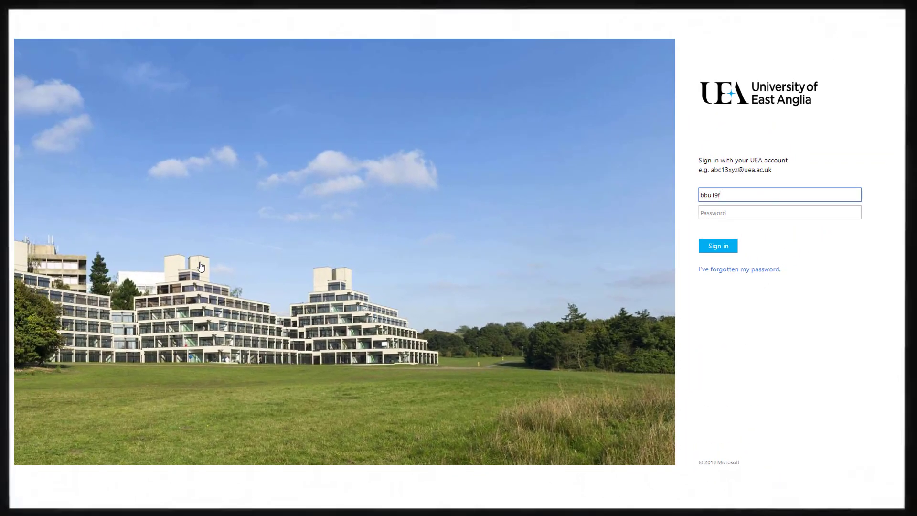
# Step: Sign in on the UEA page with the university username and password
pyautogui.press('Tab')
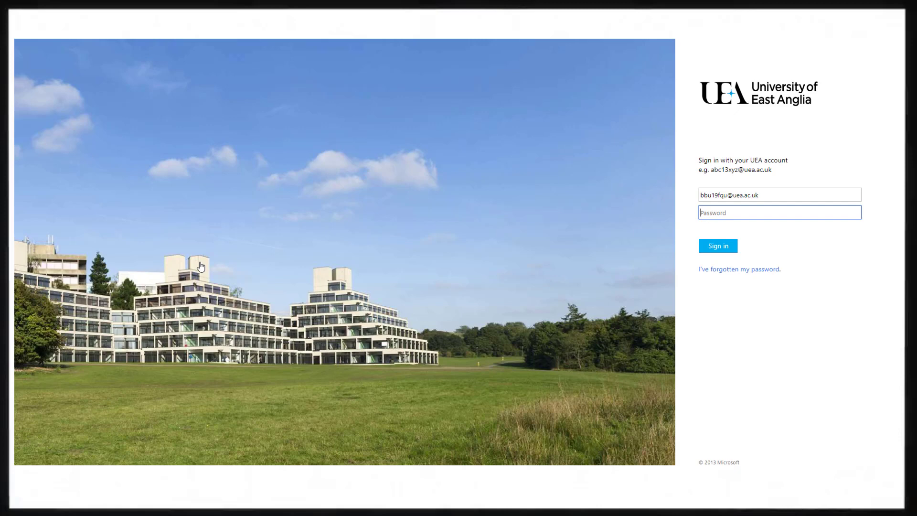
pyautogui.write('•••••••')
pyautogui.click(718, 246)
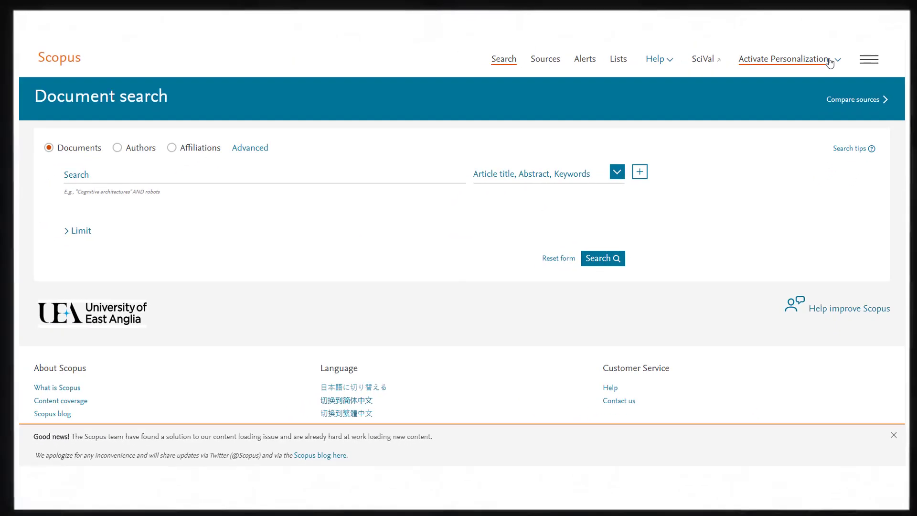
# Step: Open Activate Personalization from the Scopus top navigation bar
pyautogui.click(781, 61)
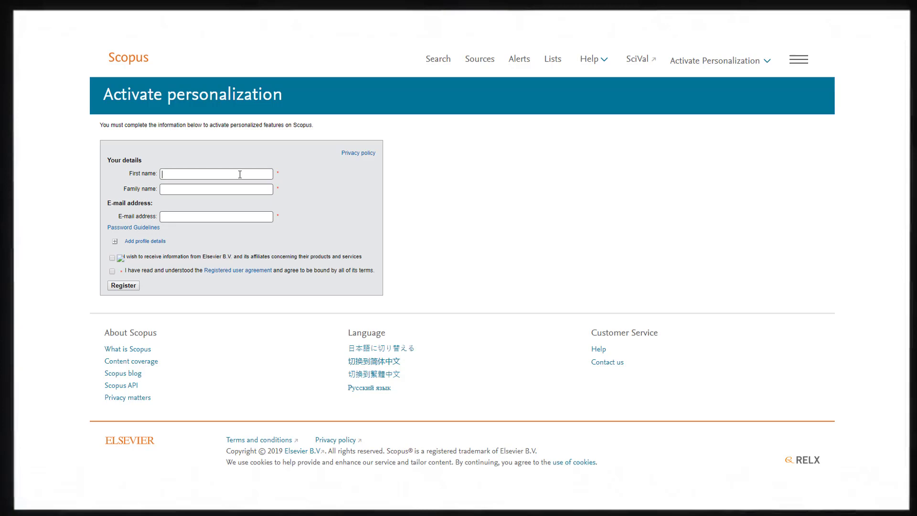
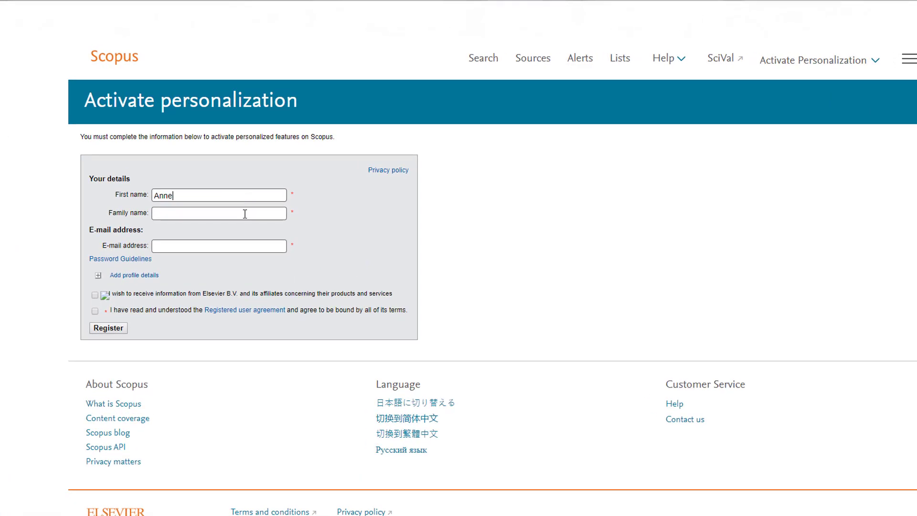
# Step: Fill in first name, family name and university e-mail, and accept the registered user agreement
pyautogui.click(238, 189)
pyautogui.click(240, 245)
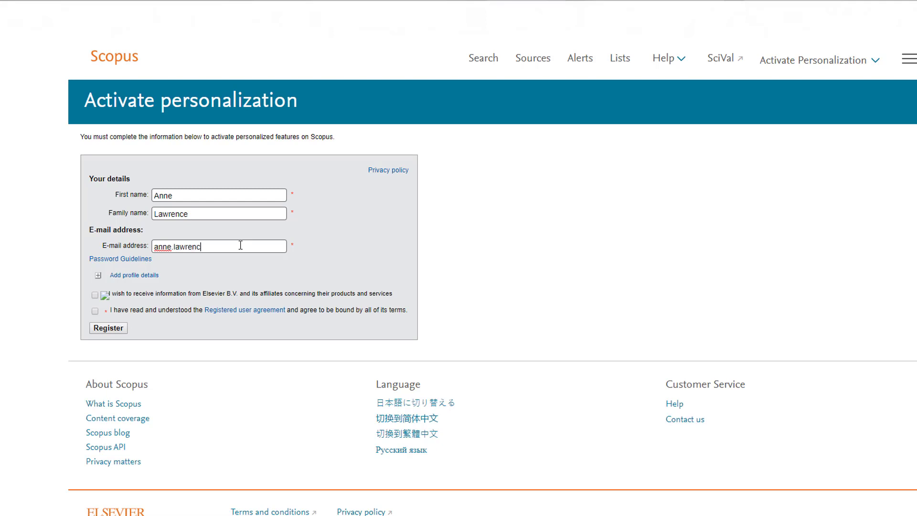
pyautogui.click(96, 311)
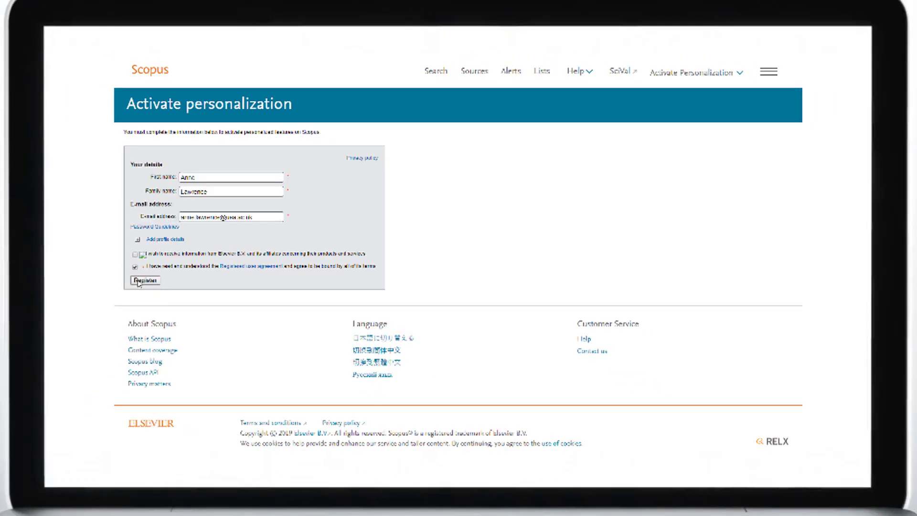
# Step: Submit the personalization registration form with Register
pyautogui.click(145, 280)
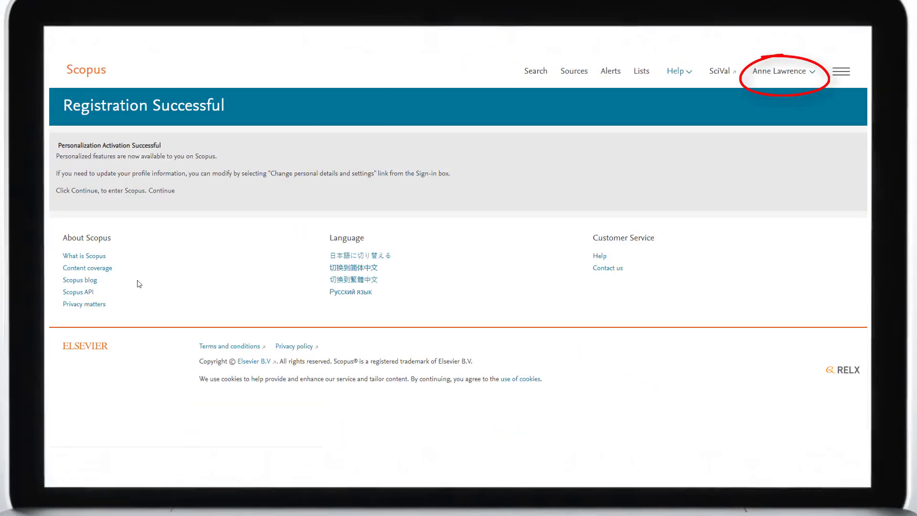